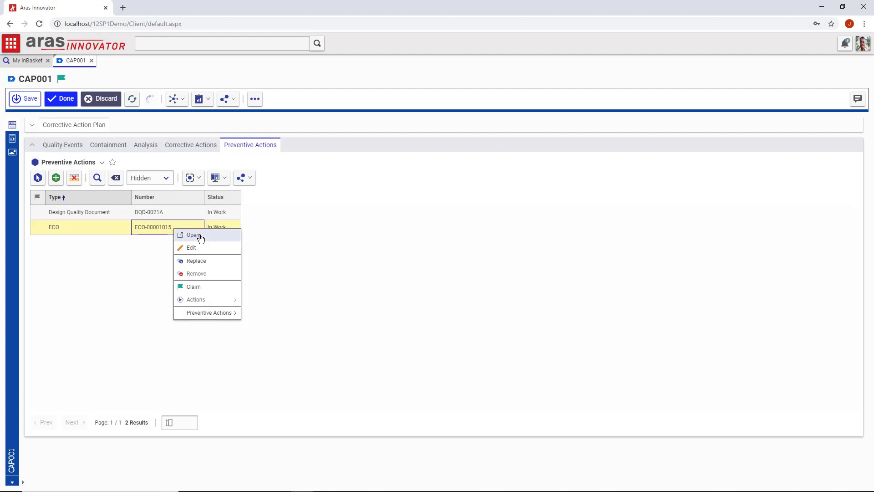
# Open ECO-00001015 in its own tab, close CAP001, and show where the ECO is used
pyautogui.click(201, 238)
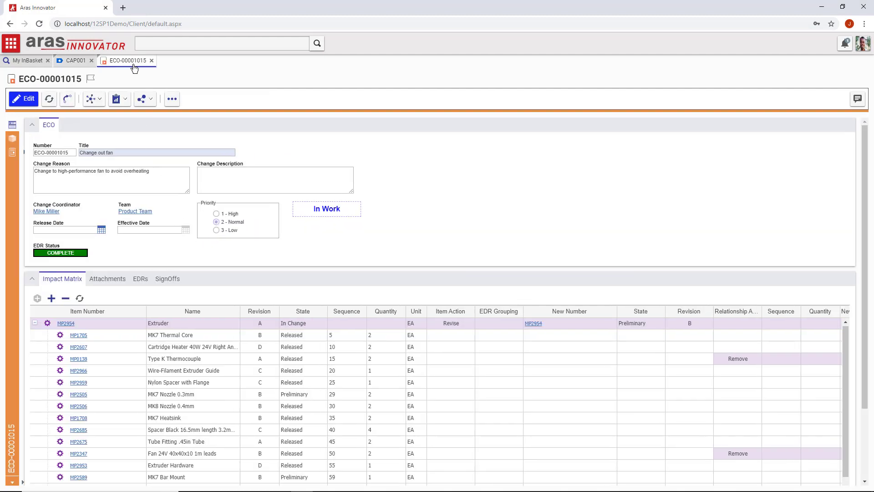
pyautogui.click(91, 61)
pyautogui.click(93, 98)
pyautogui.click(97, 113)
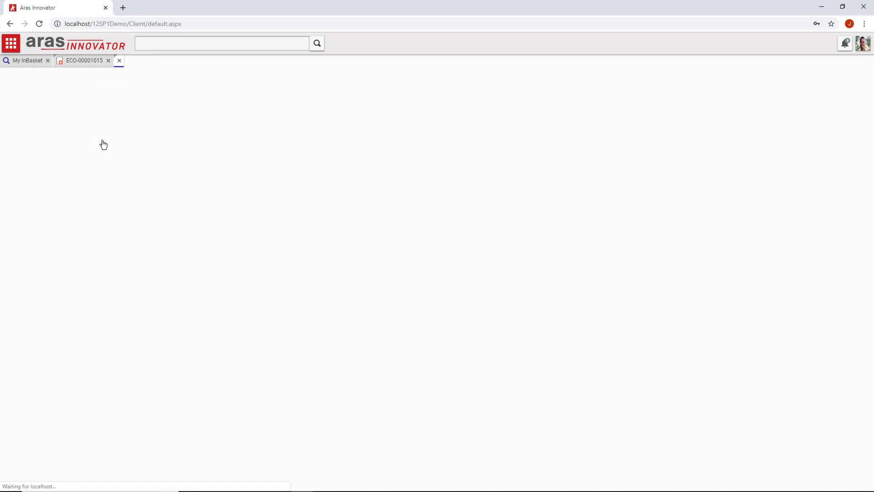
# Open CAP001 from the where-used tree to confirm it, then close CAP001 and the Where Used results
pyautogui.rightClick(85, 89)
pyautogui.click(94, 94)
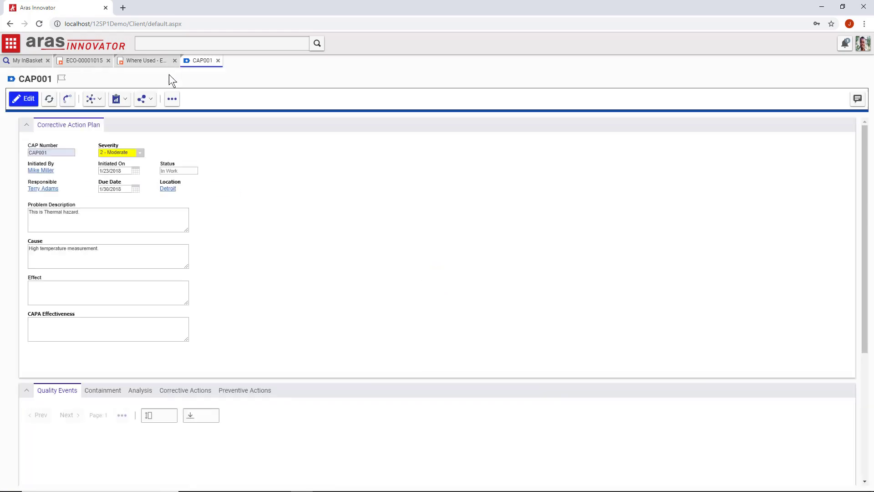
pyautogui.click(32, 125)
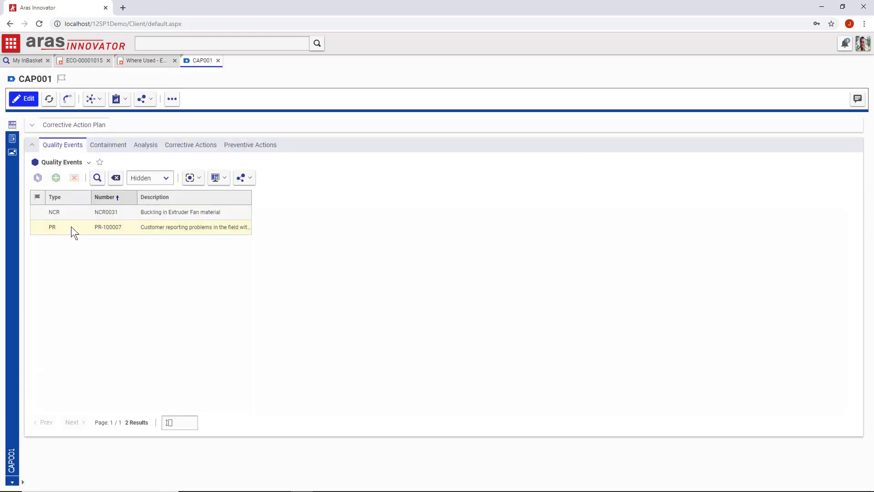
pyautogui.click(218, 61)
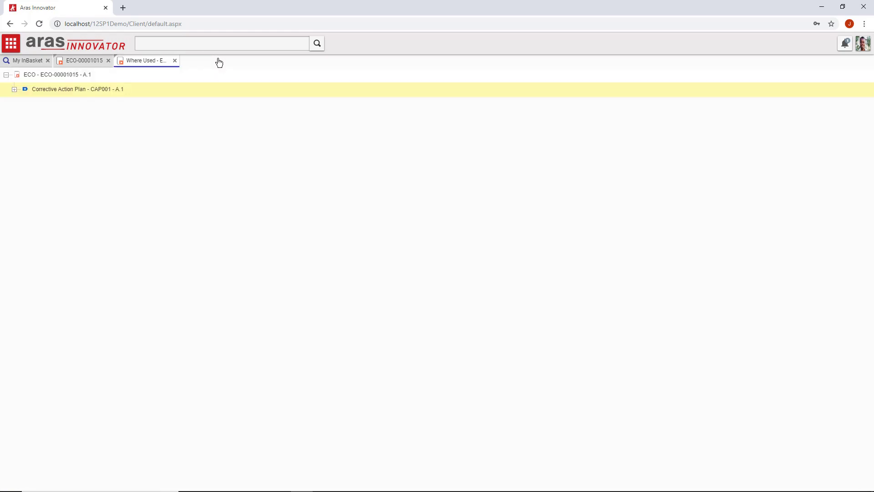
pyautogui.click(175, 60)
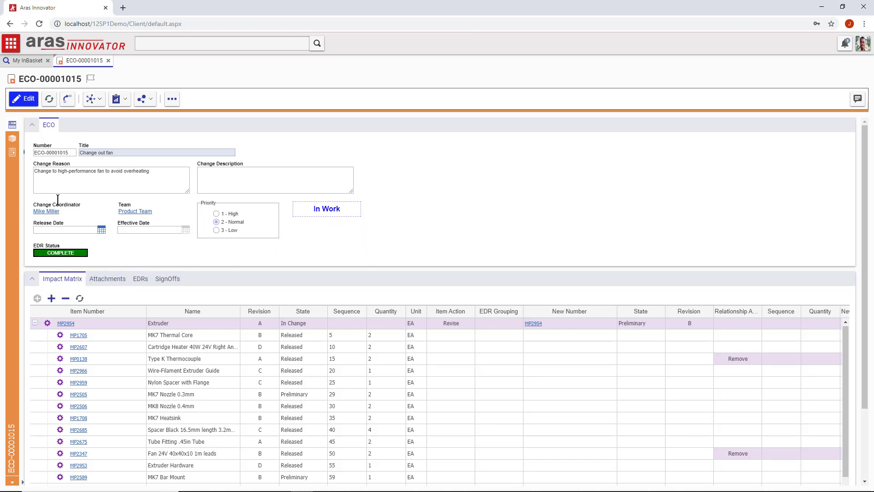
# Inspect the MP2954-D and MP2954 Extruder rows in the impact matrix, then view and close the workflow history report
pyautogui.click(32, 123)
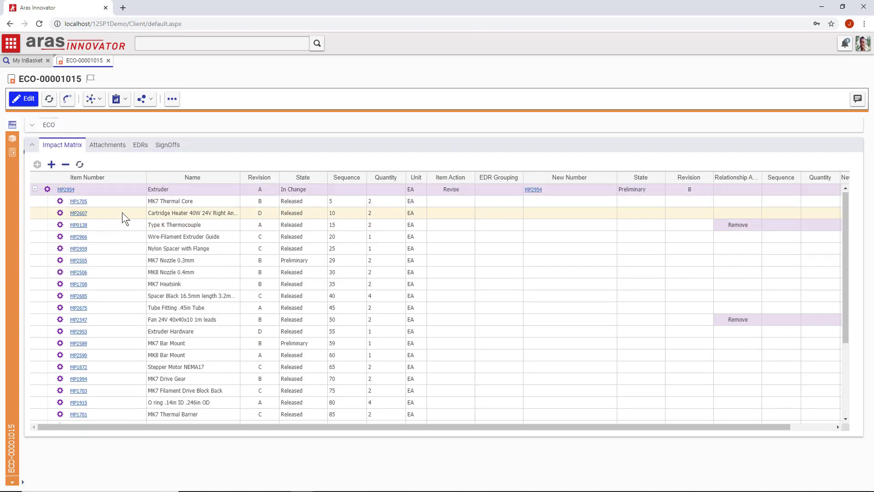
pyautogui.scroll(-3, 122, 212)
pyautogui.scroll(-1, 123, 214)
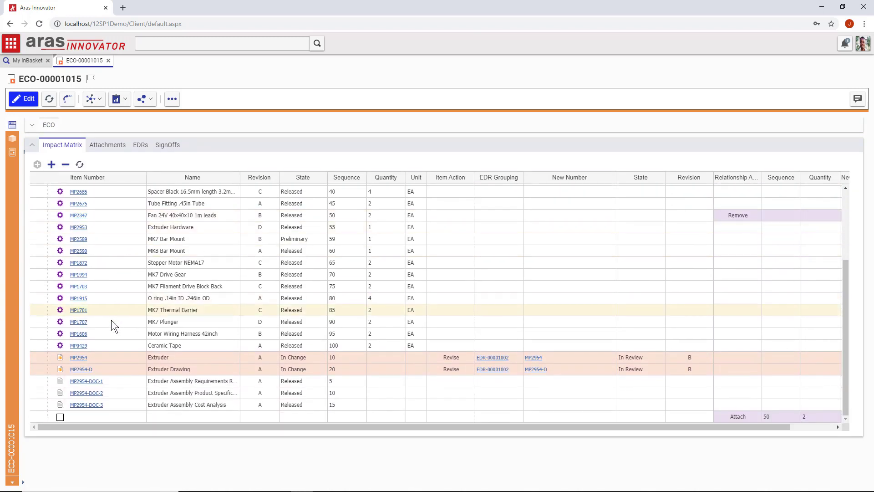
pyautogui.click(119, 368)
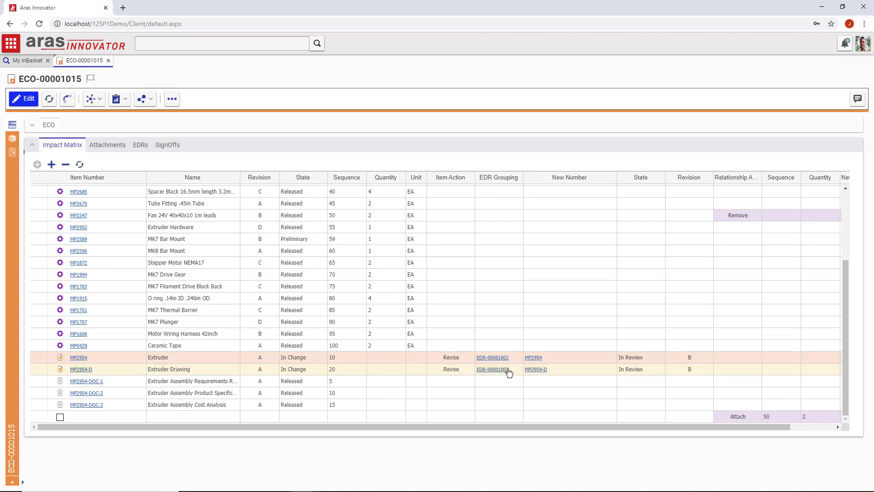
pyautogui.click(543, 357)
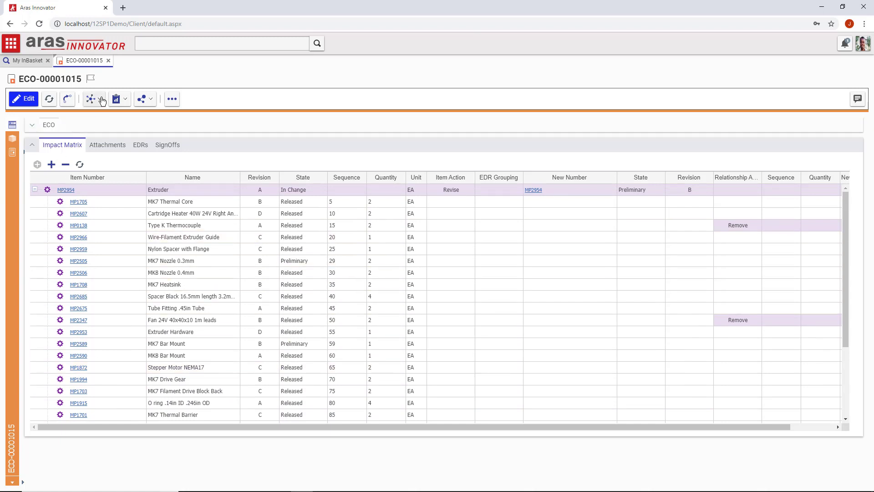
pyautogui.click(102, 100)
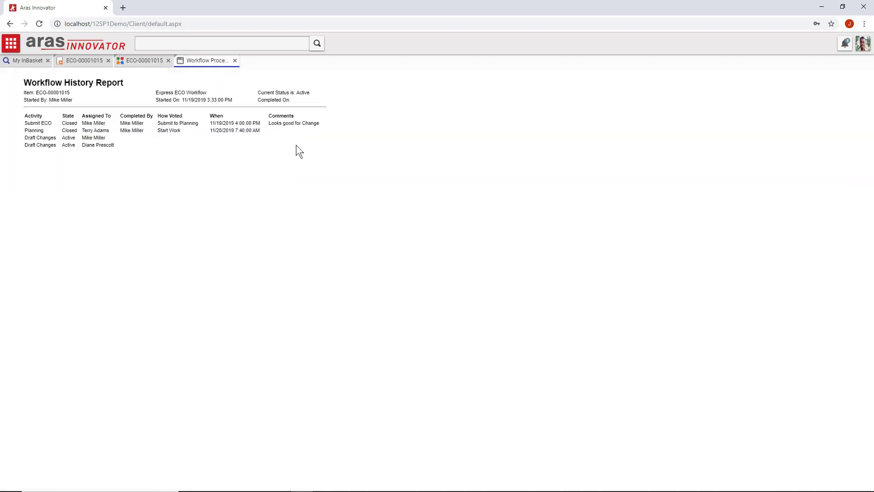
pyautogui.click(235, 61)
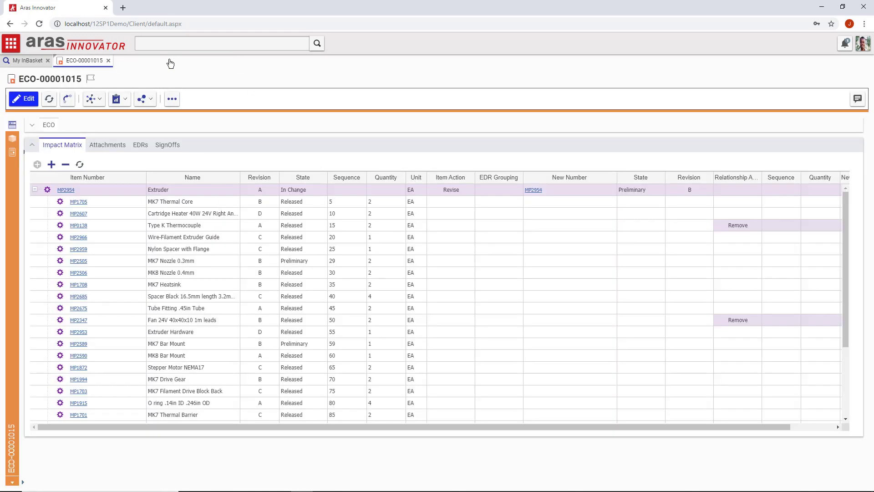
pyautogui.click(141, 146)
pyautogui.rightClick(157, 213)
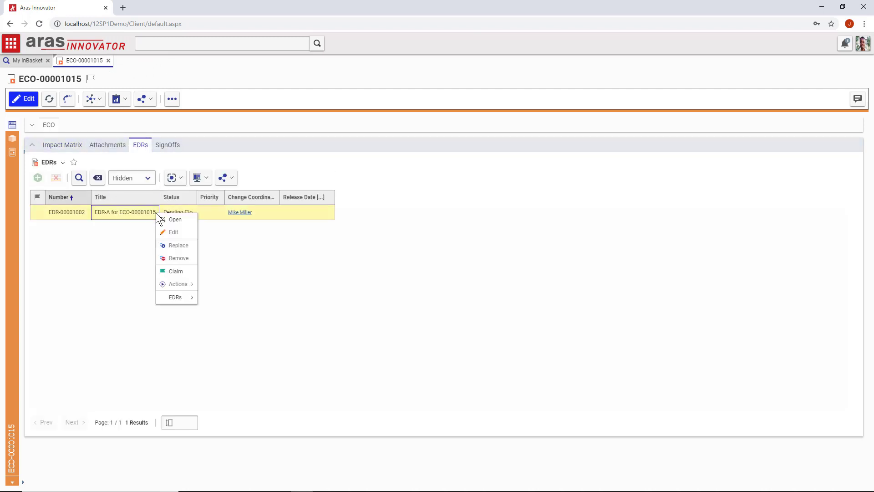
pyautogui.click(174, 220)
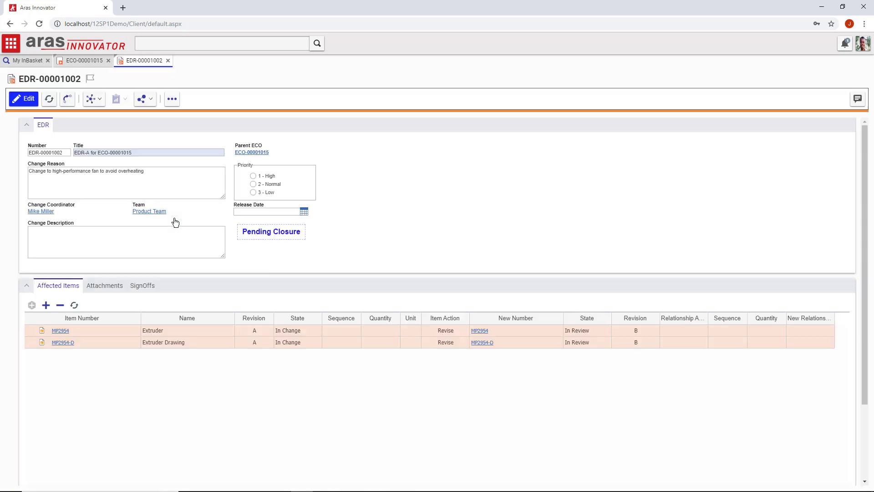
pyautogui.click(105, 102)
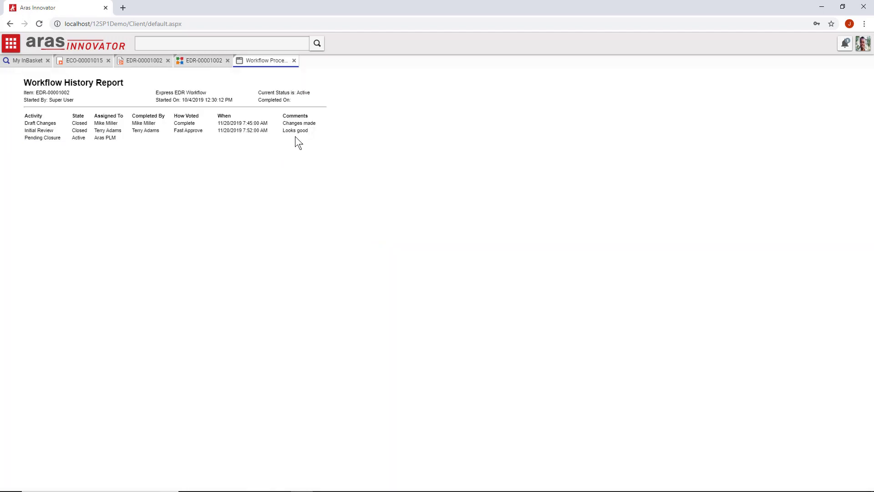
pyautogui.click(294, 60)
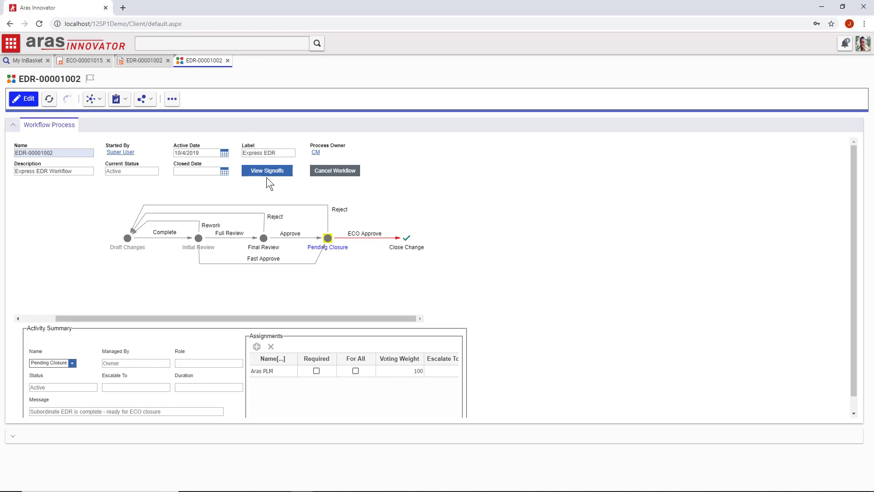
pyautogui.click(227, 61)
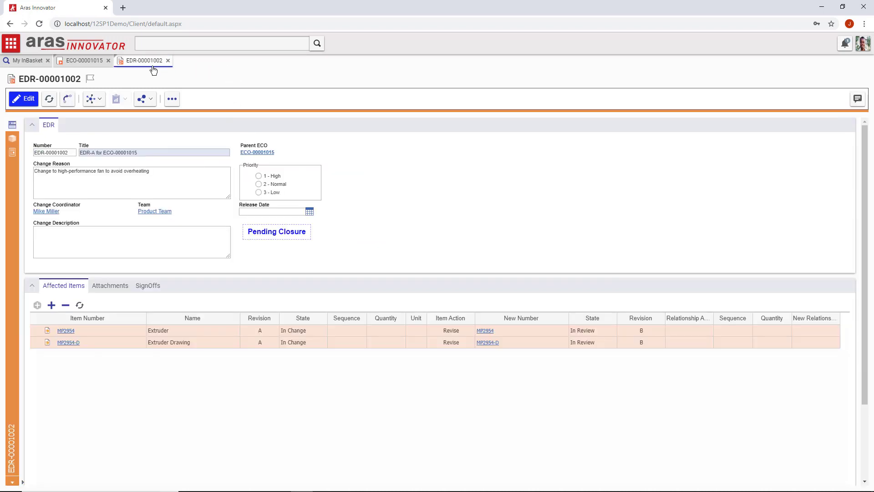
pyautogui.click(68, 344)
pyautogui.click(13, 138)
pyautogui.scroll(-5, 421, 264)
pyautogui.scroll(-10, 400, 406)
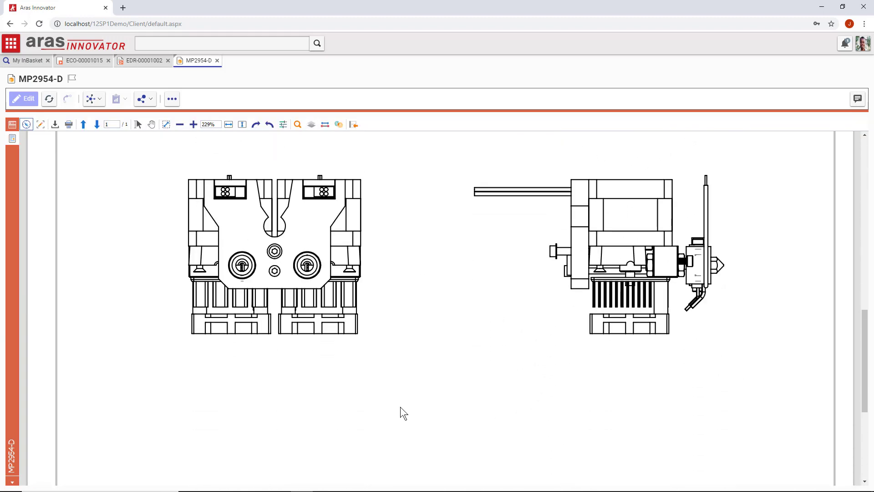
pyautogui.scroll(8, 430, 414)
pyautogui.scroll(6, 430, 413)
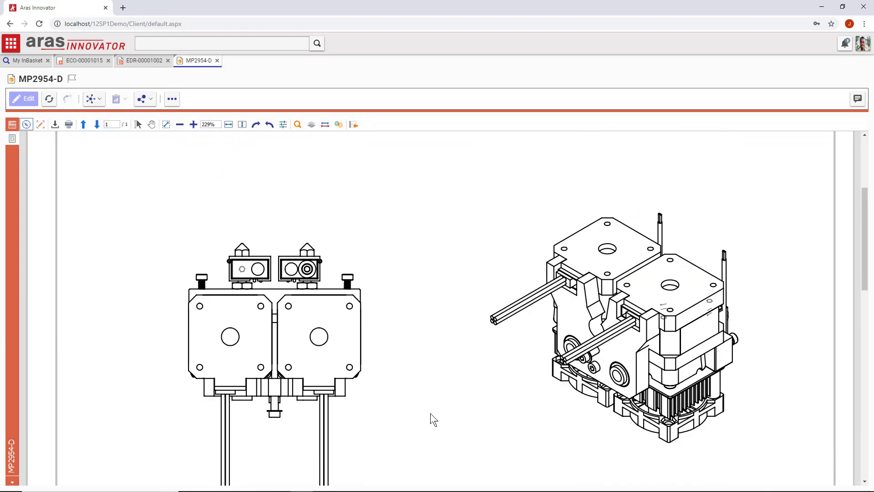
pyautogui.click(12, 125)
# Close the MP2954-D and EDR-00001002 tabs and show the ECO's sign-off workflow history
pyautogui.click(217, 60)
pyautogui.click(168, 60)
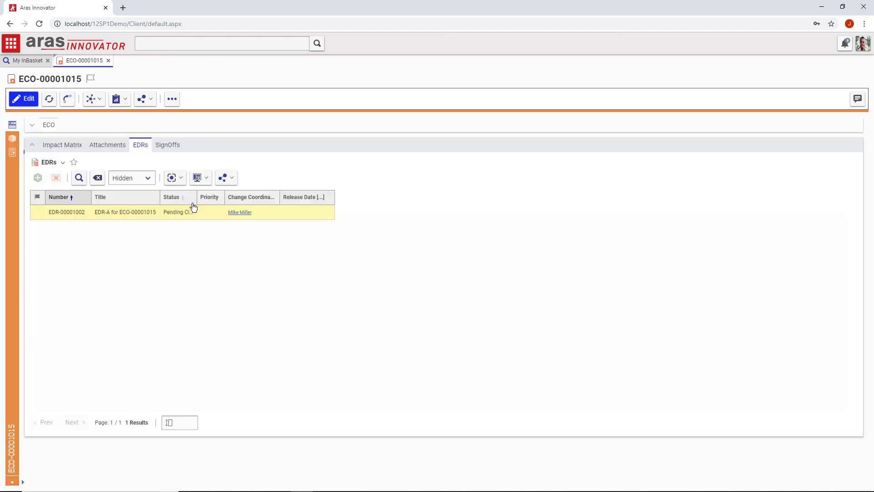
pyautogui.click(173, 145)
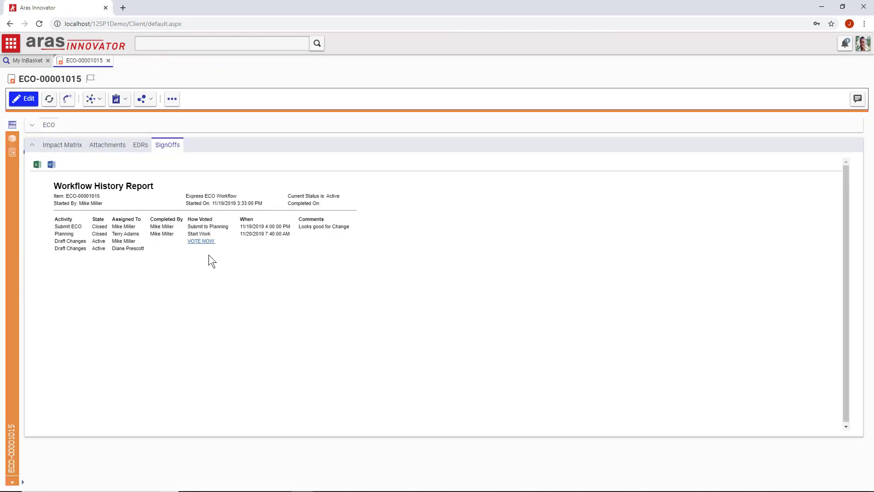
# Mark every Draft Changes task complete, vote Close Change, enter the password and submit
pyautogui.click(205, 241)
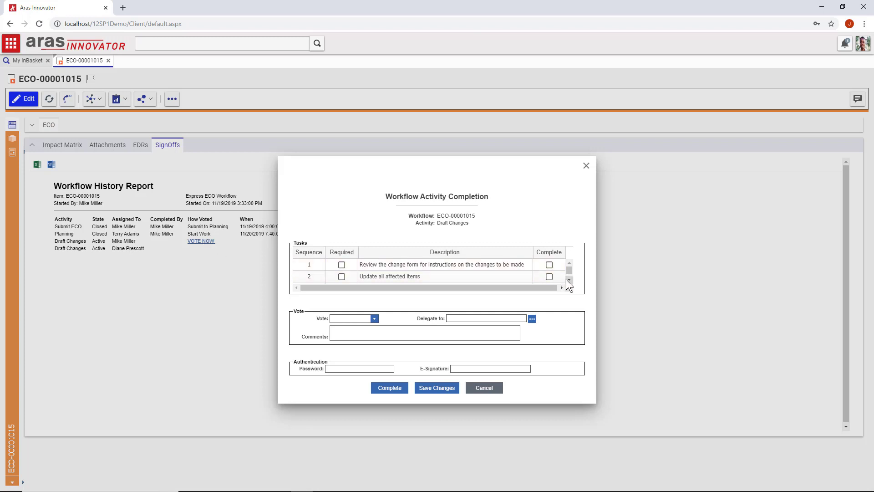
pyautogui.click(569, 281)
pyautogui.scroll(1, 567, 279)
pyautogui.click(548, 265)
pyautogui.click(548, 277)
pyautogui.click(569, 279)
pyautogui.click(549, 277)
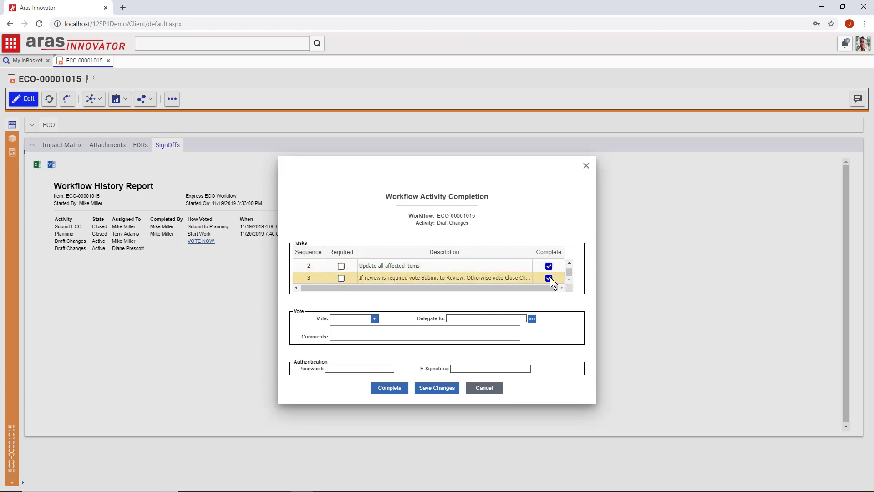
pyautogui.click(374, 318)
pyautogui.click(353, 334)
pyautogui.click(361, 368)
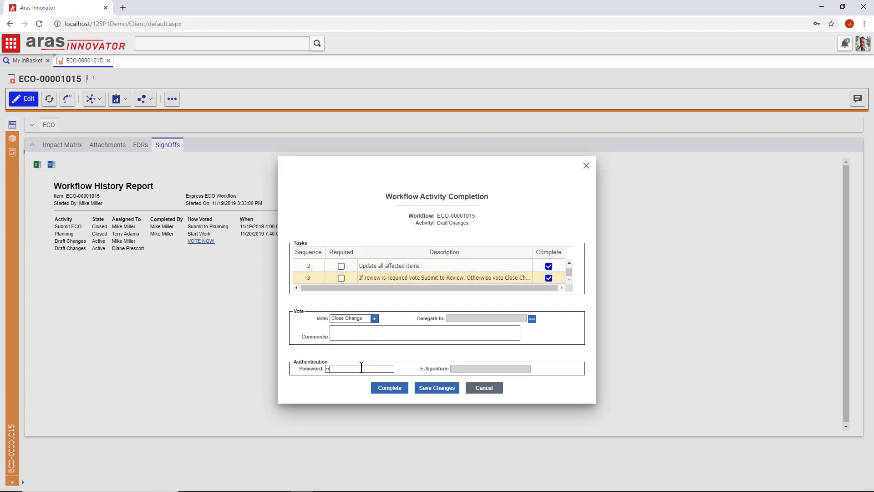
pyautogui.click(386, 390)
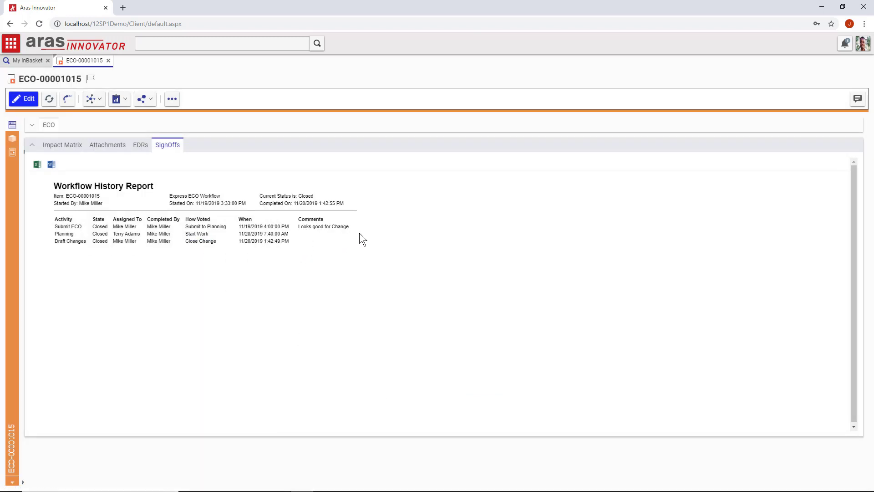
# Expand the ECO form and browse the parts affected in the Impact Matrix
pyautogui.click(33, 125)
pyautogui.click(62, 279)
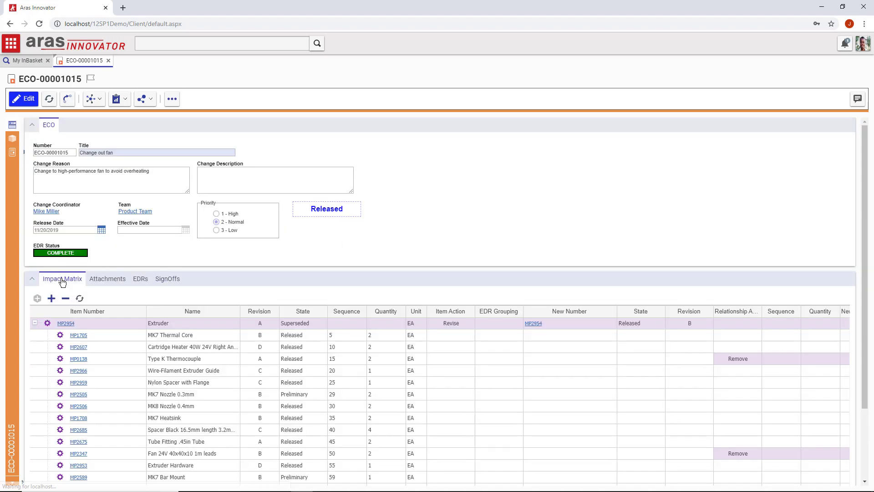
pyautogui.scroll(-3, 591, 401)
pyautogui.scroll(-5, 749, 419)
pyautogui.scroll(5, 715, 434)
pyautogui.scroll(2, 264, 231)
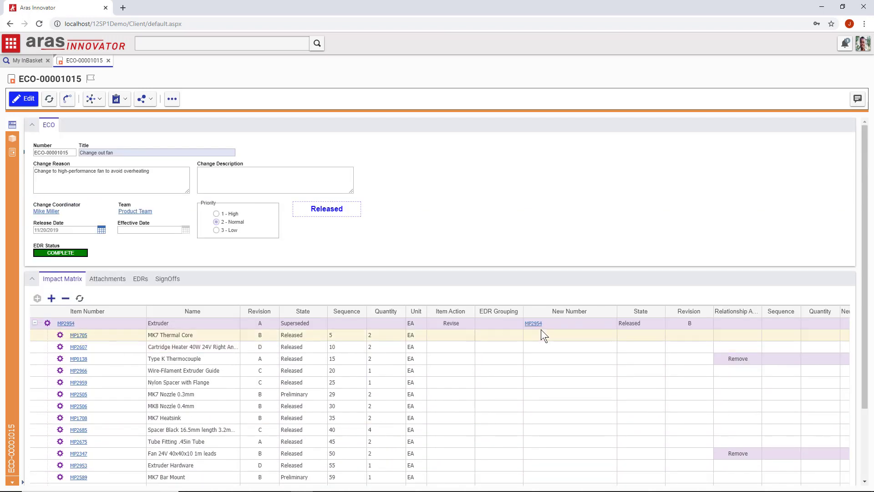
# Open the new revision of part MP2954, view its BOM in Redline View, then close the part
pyautogui.click(533, 323)
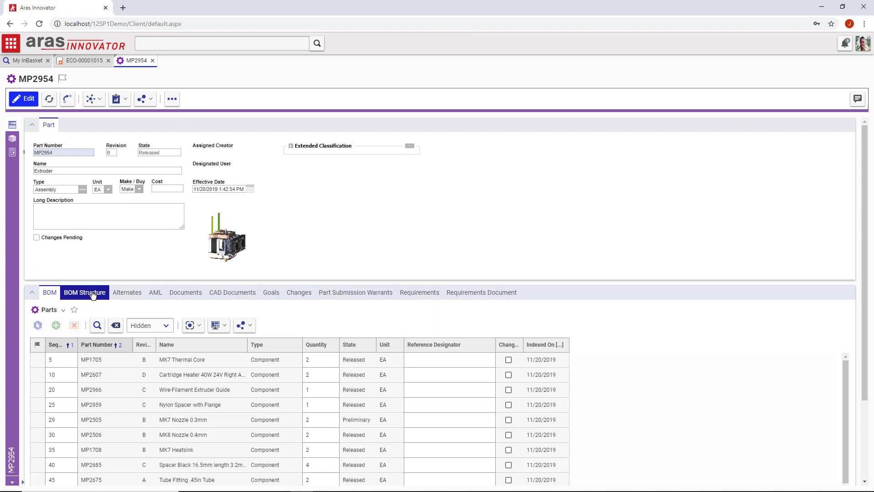
pyautogui.click(32, 124)
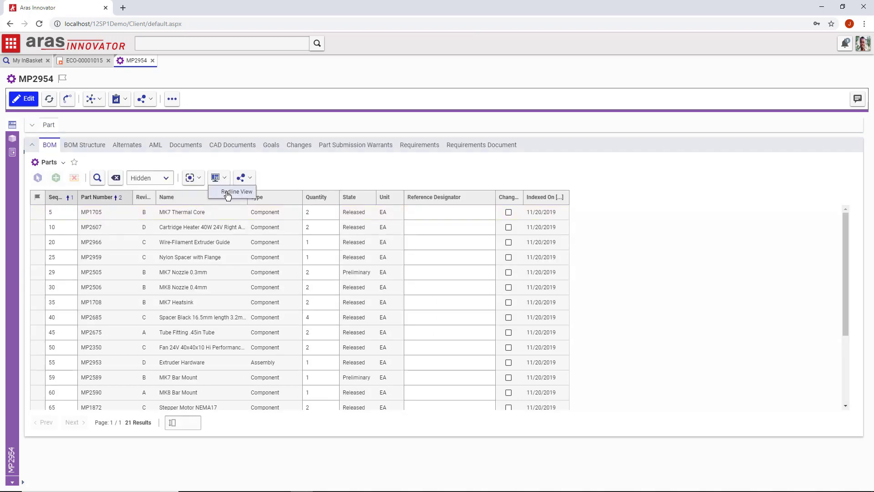
pyautogui.click(218, 197)
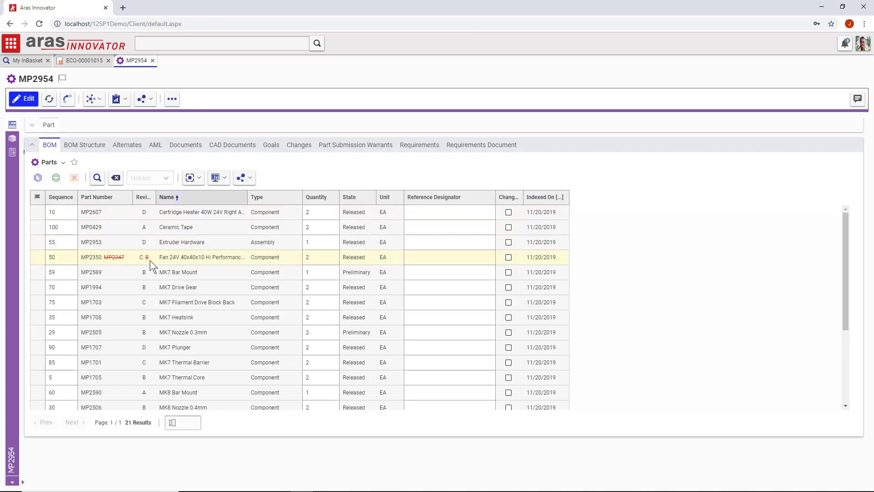
pyautogui.scroll(-5, 365, 257)
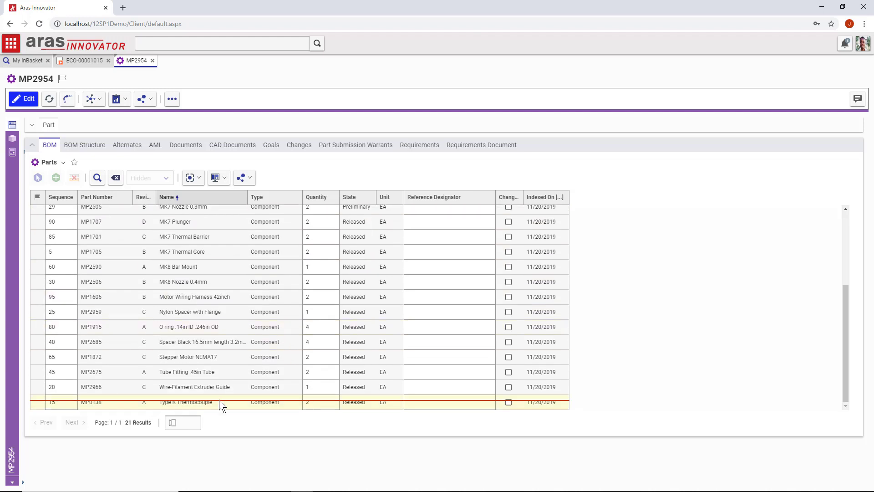
pyautogui.scroll(5, 289, 382)
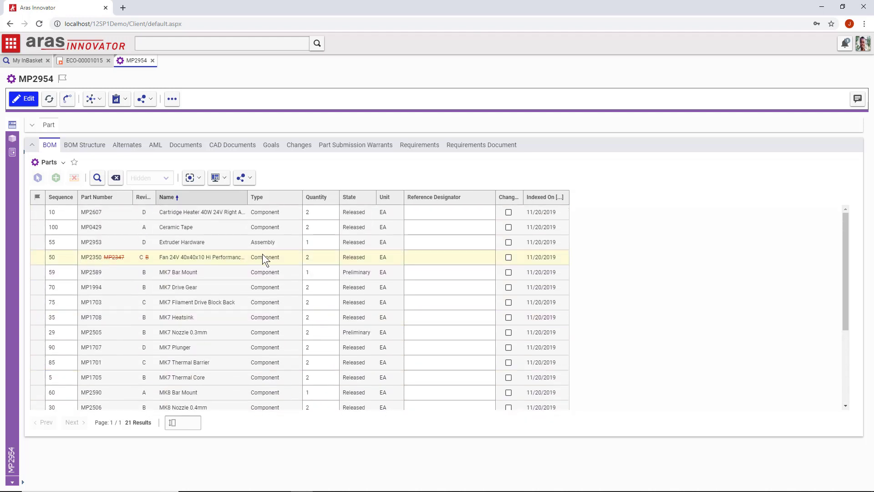
pyautogui.click(153, 61)
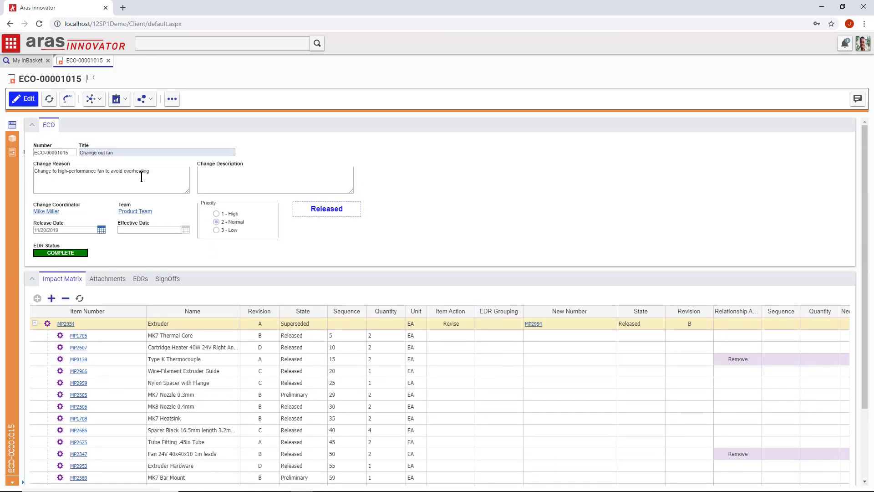
# Pin the navigation Contents panel open, collapse Quality Management and expand Change Management
pyautogui.click(108, 60)
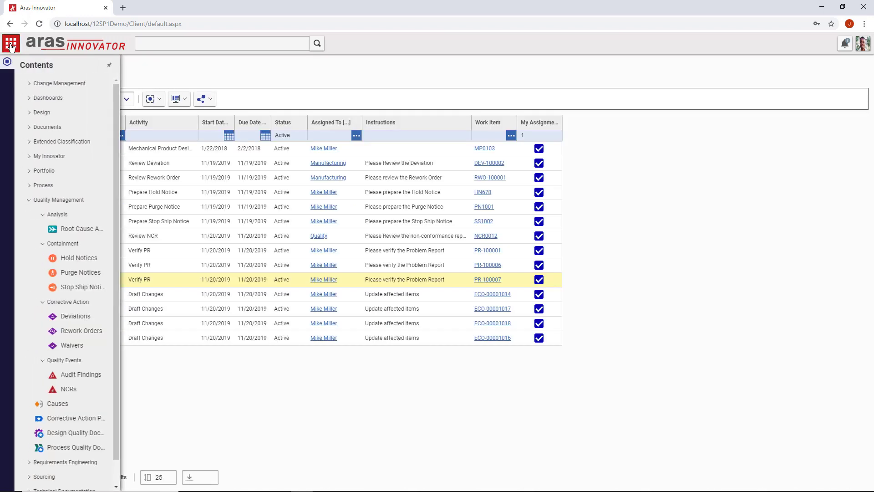
pyautogui.click(110, 66)
pyautogui.scroll(-1, 118, 113)
pyautogui.scroll(1, 121, 119)
pyautogui.click(30, 200)
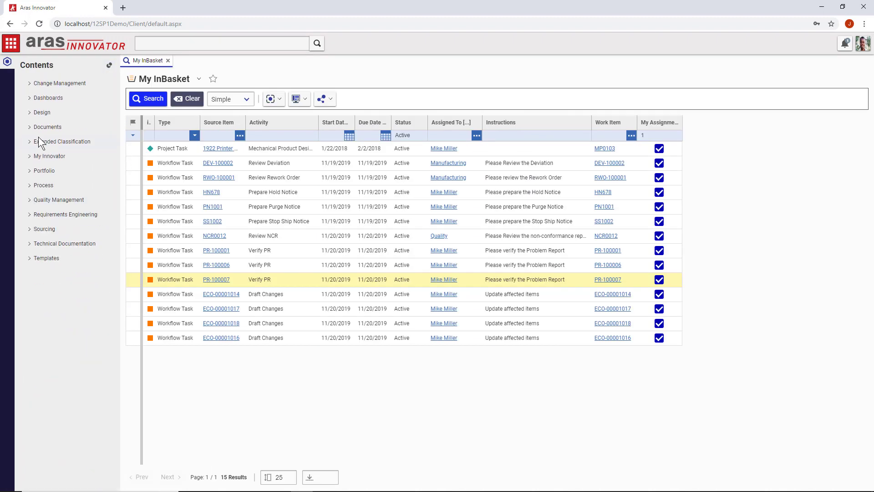
pyautogui.click(31, 83)
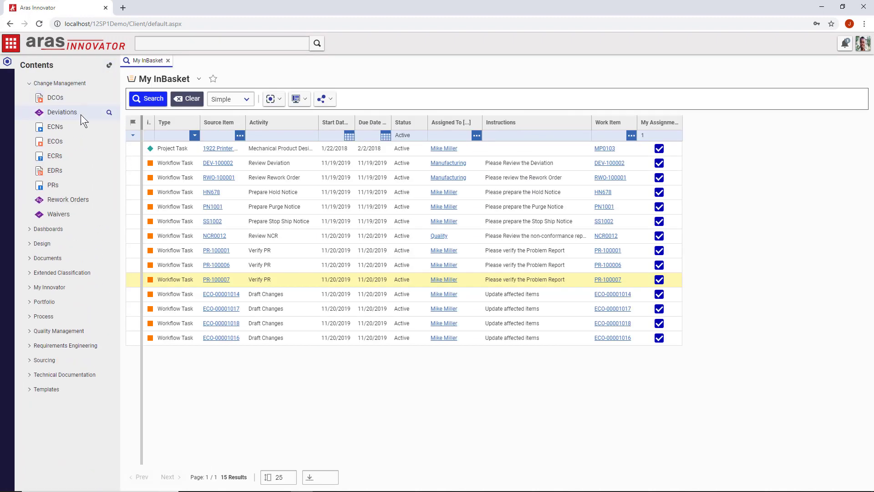
# Preview blank new ECR and ECN forms, close both, and collapse Change Management
pyautogui.rightClick(64, 157)
pyautogui.click(76, 165)
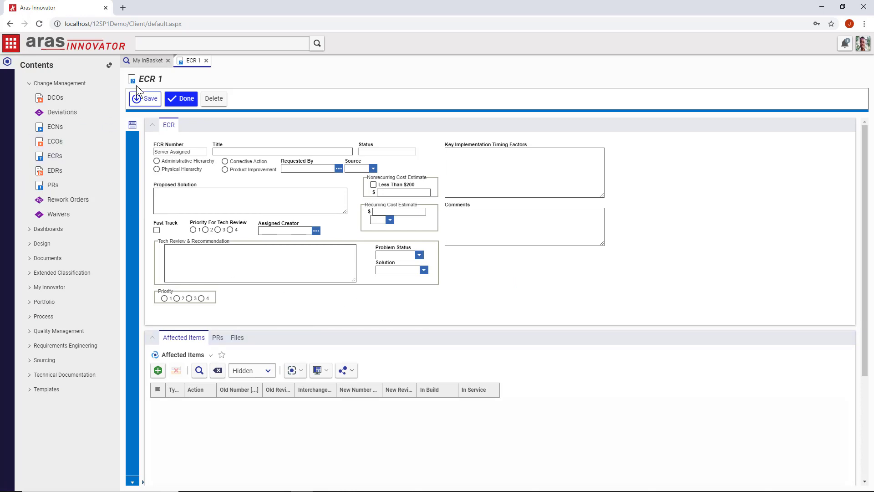
pyautogui.click(206, 60)
pyautogui.rightClick(59, 124)
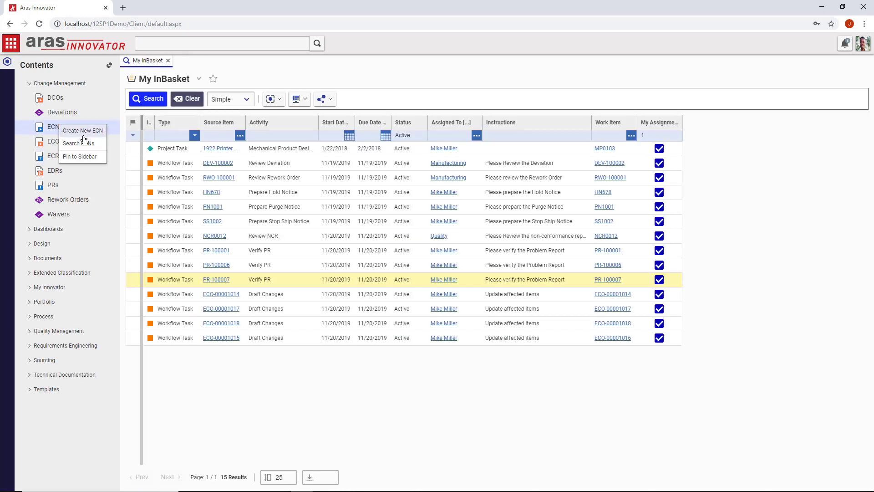
pyautogui.click(84, 131)
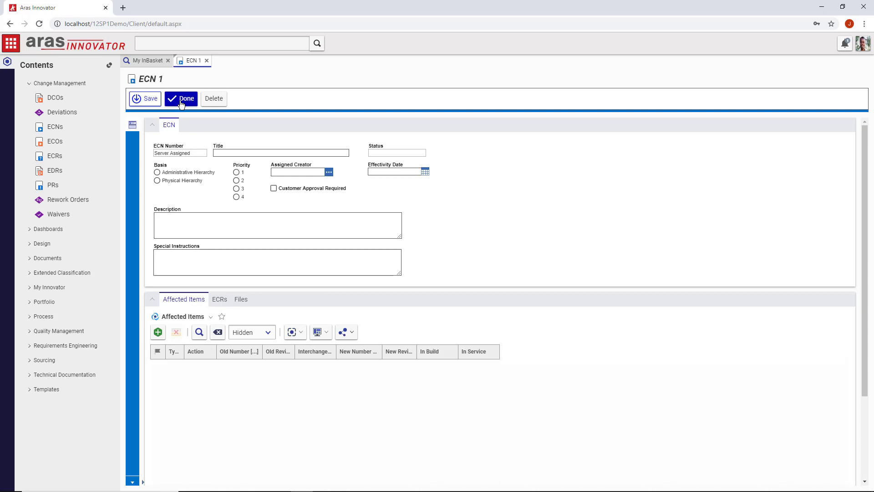
pyautogui.click(206, 61)
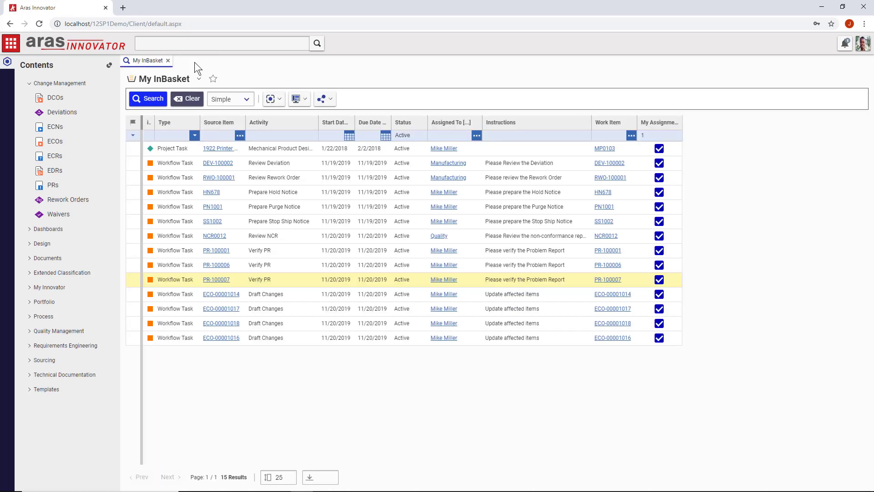
pyautogui.click(29, 82)
# Run the All ECOs report from My Innovator's My Reports and sort it by status, then priority
pyautogui.click(29, 156)
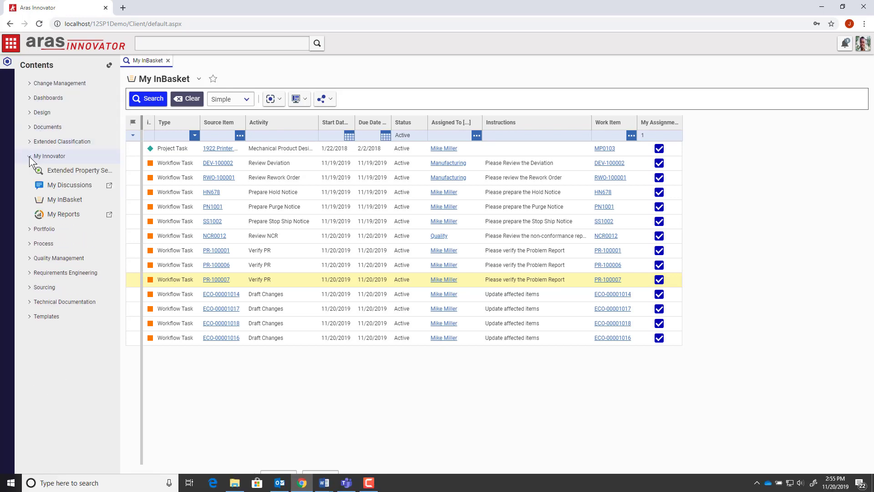
pyautogui.click(64, 214)
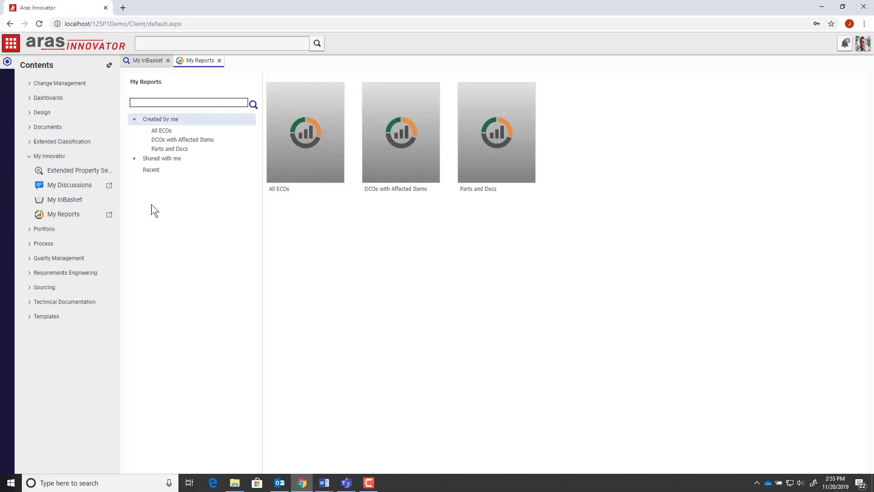
pyautogui.click(303, 164)
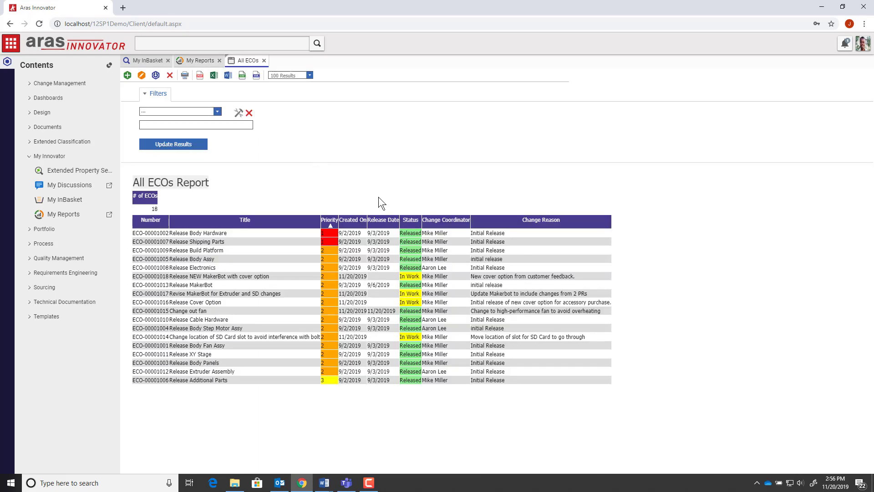
pyautogui.click(411, 220)
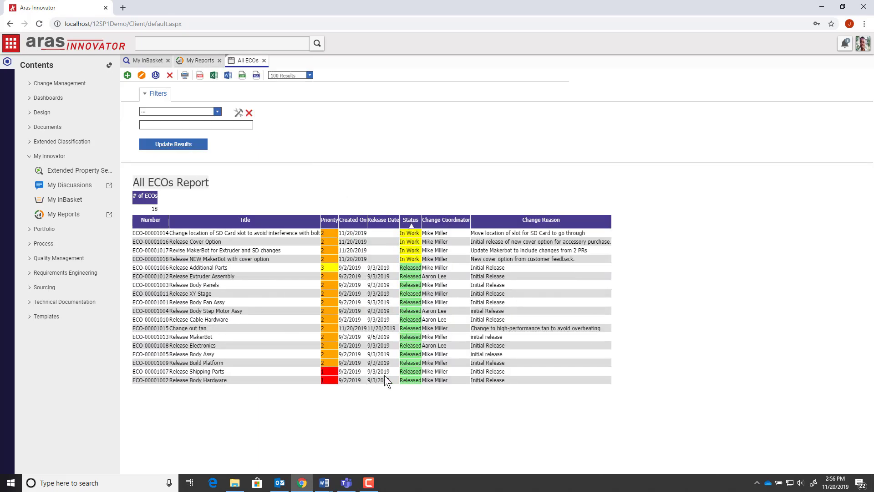
pyautogui.click(332, 226)
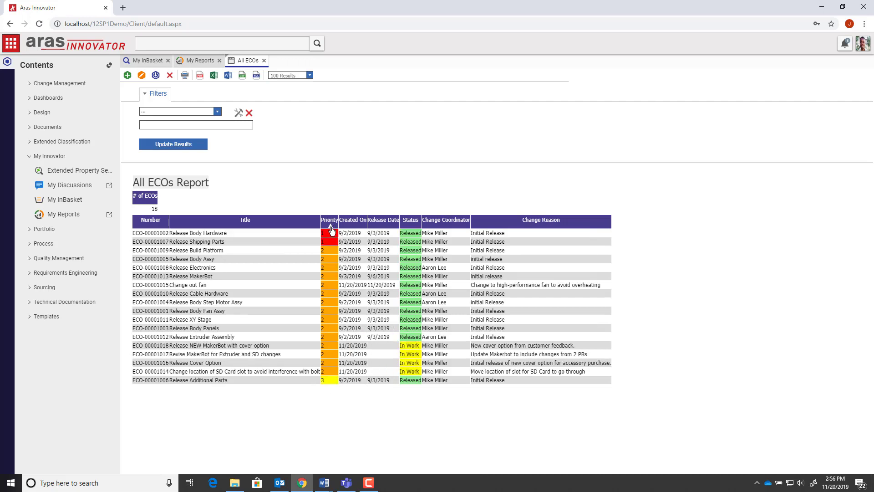